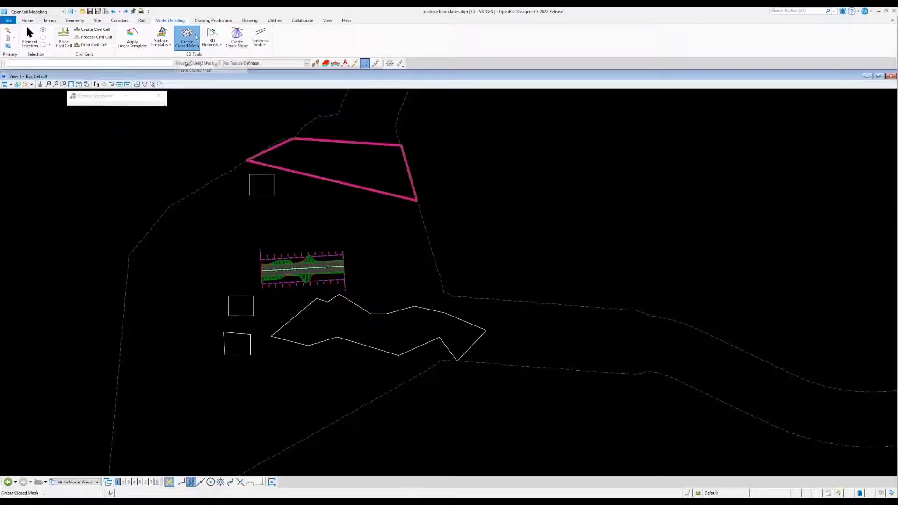
Step: Set up an Element to Depth closed mesh with the large dashed terrain as top surface and a depth of 0.5
click(483, 189)
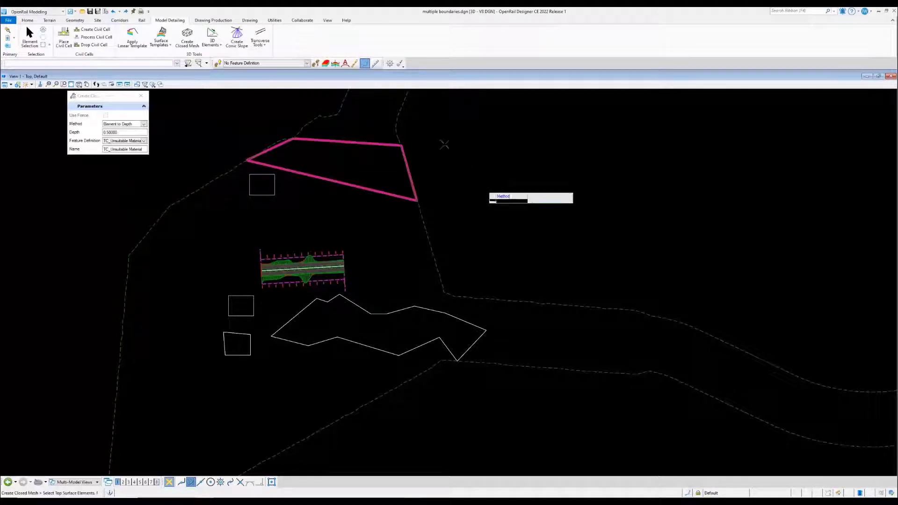
click(395, 127)
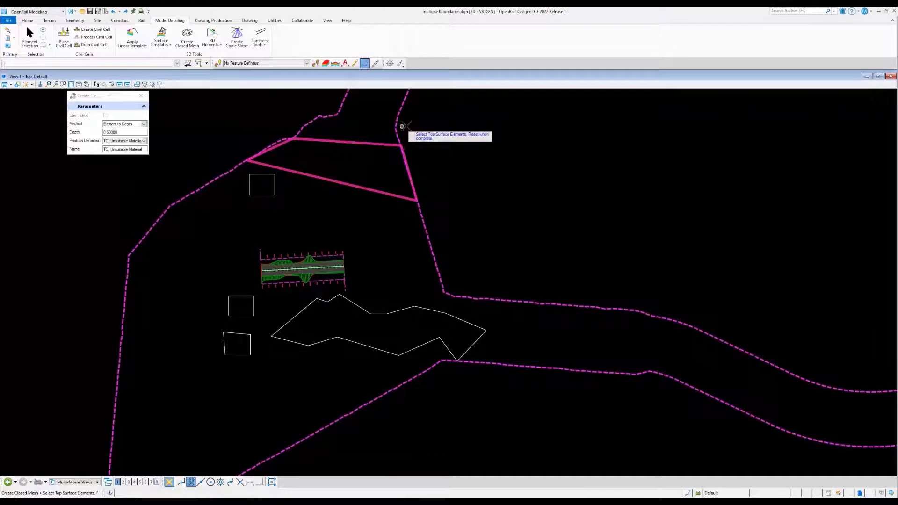
right_click(439, 125)
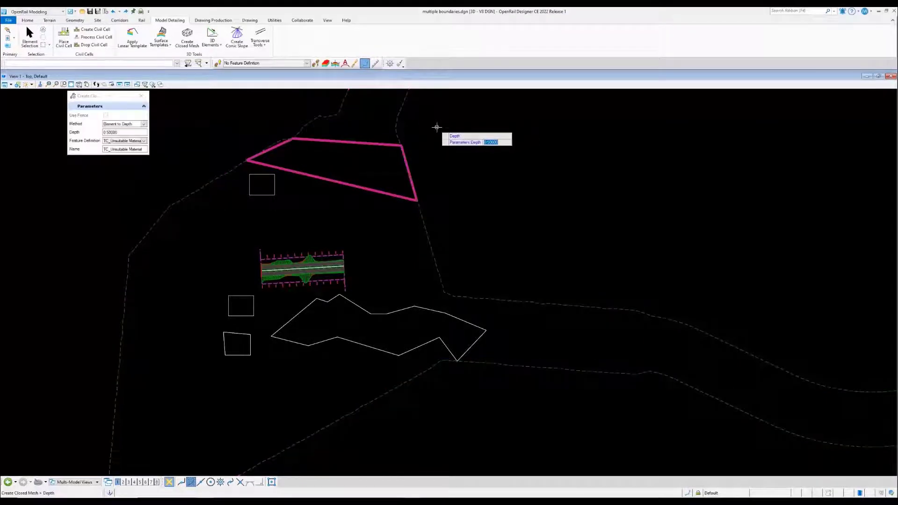
click(437, 127)
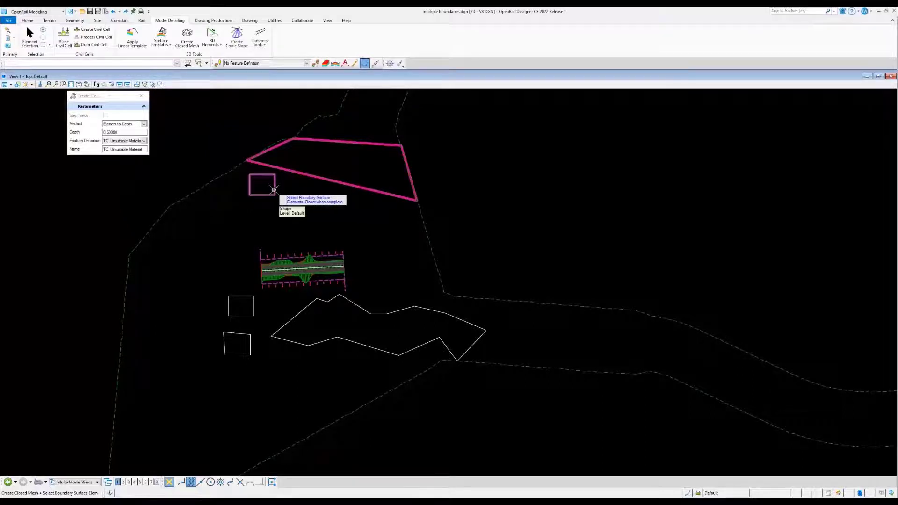
Step: Bound the mesh by the small upper square and the TC1 terrain boundary, and create it with feature definition TC_Unsuitable Material
click(273, 187)
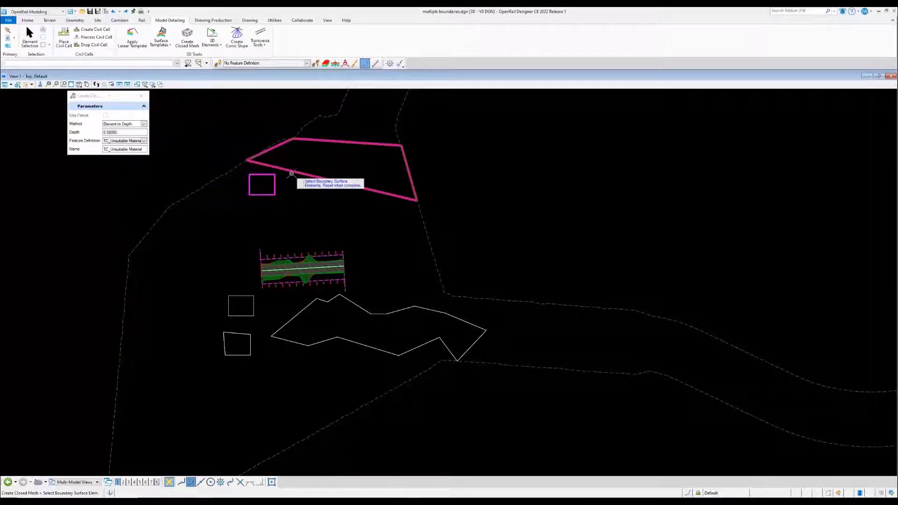
click(296, 171)
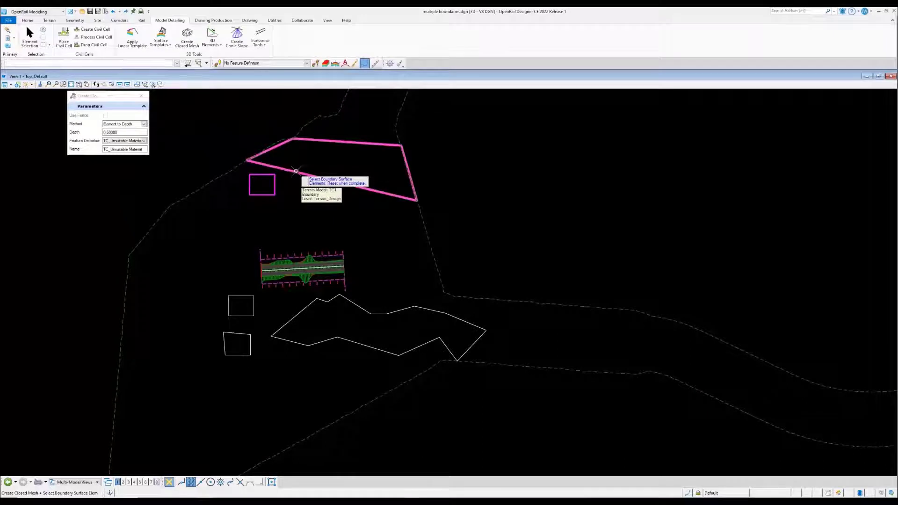
right_click(295, 186)
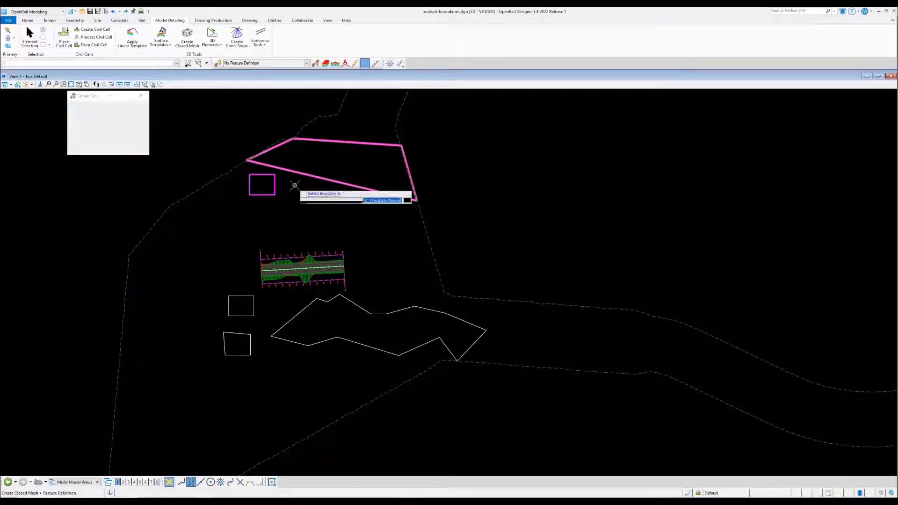
click(294, 185)
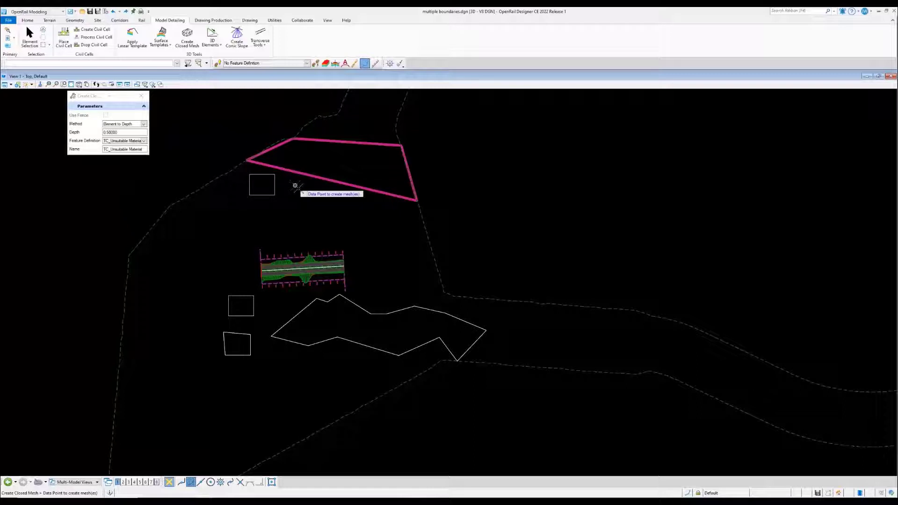
click(294, 185)
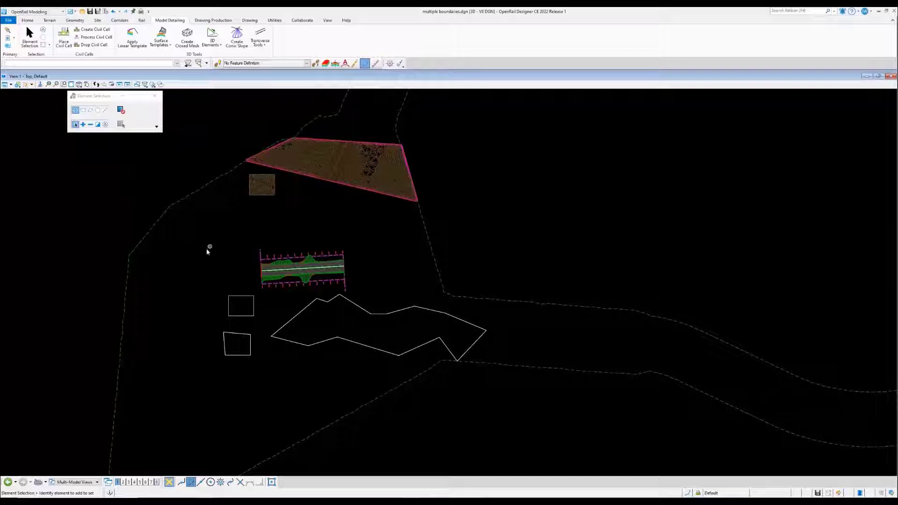
Step: Select the two lower small quadrilaterals, the large irregular shape and the corridor together
scroll(204, 252, down, 1)
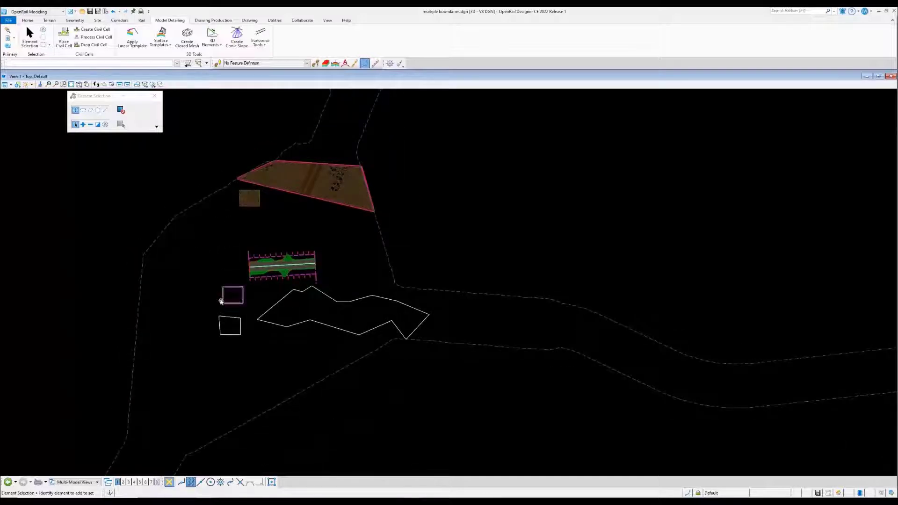
click(239, 328)
click(235, 304)
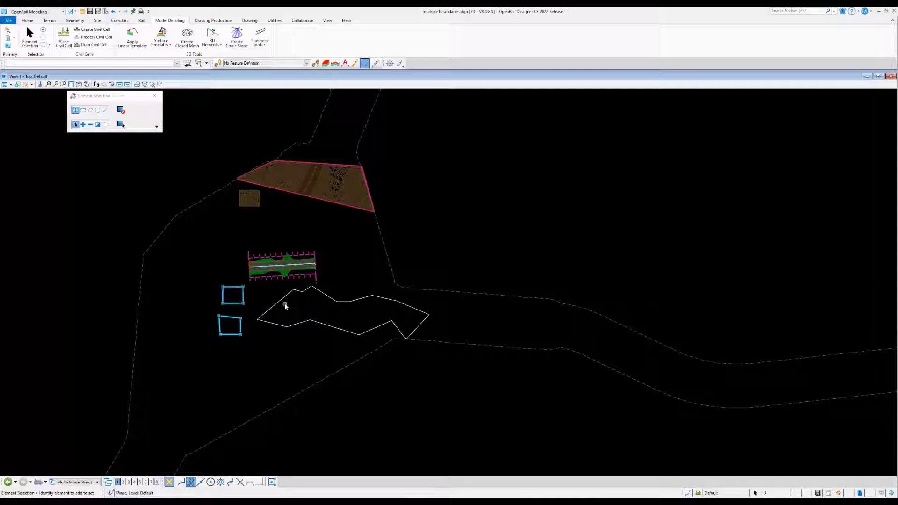
click(282, 298)
click(276, 282)
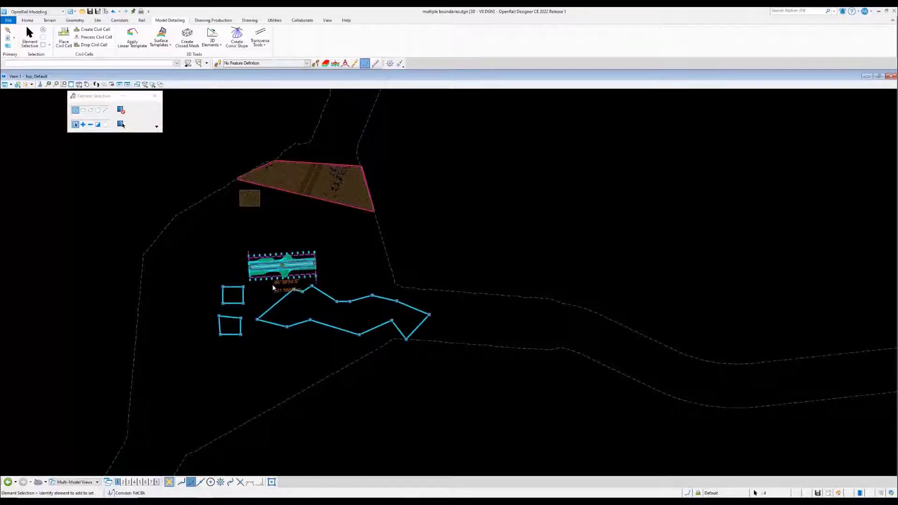
Step: Create 0.5 deep TC_Unsuitable Material closed meshes from the large dashed terrain, using the selected shapes and corridor as boundaries
click(187, 36)
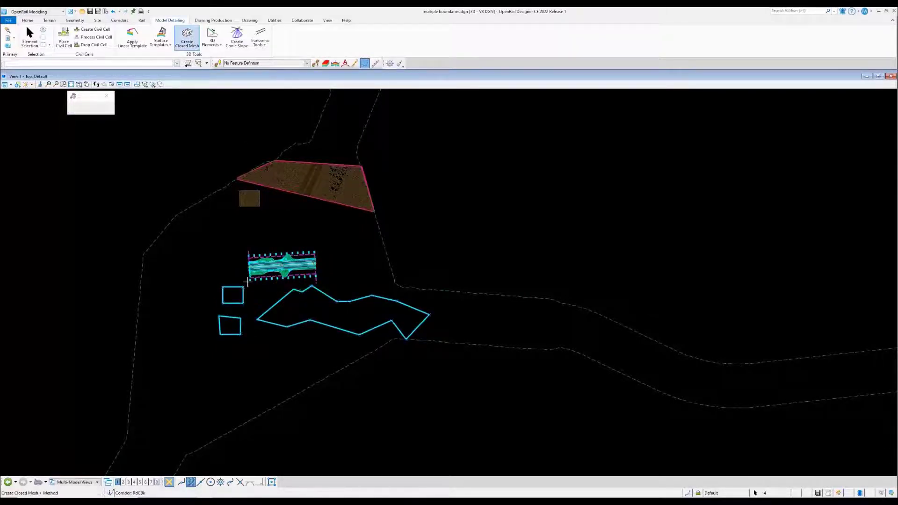
click(209, 246)
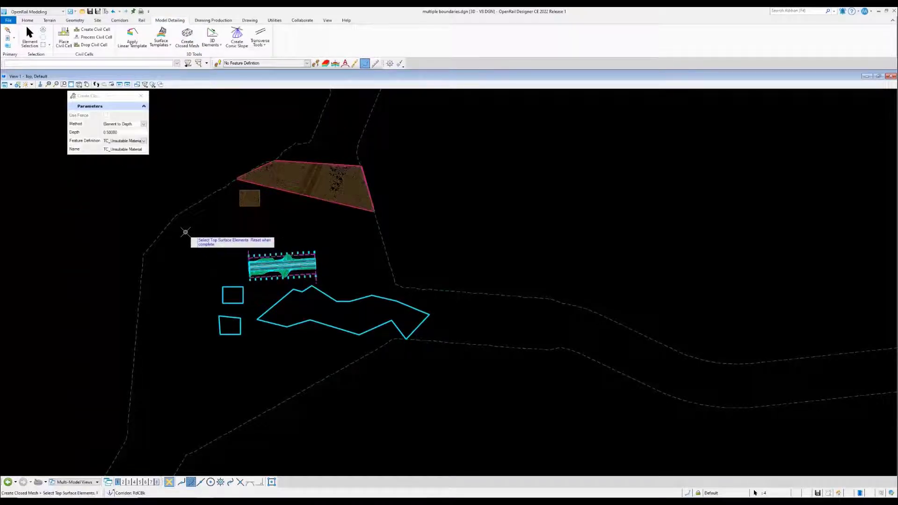
click(181, 216)
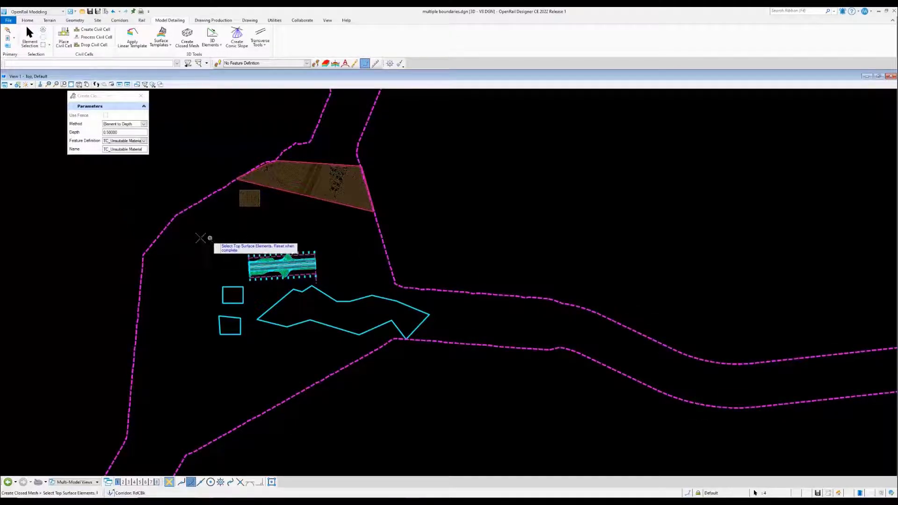
right_click(265, 335)
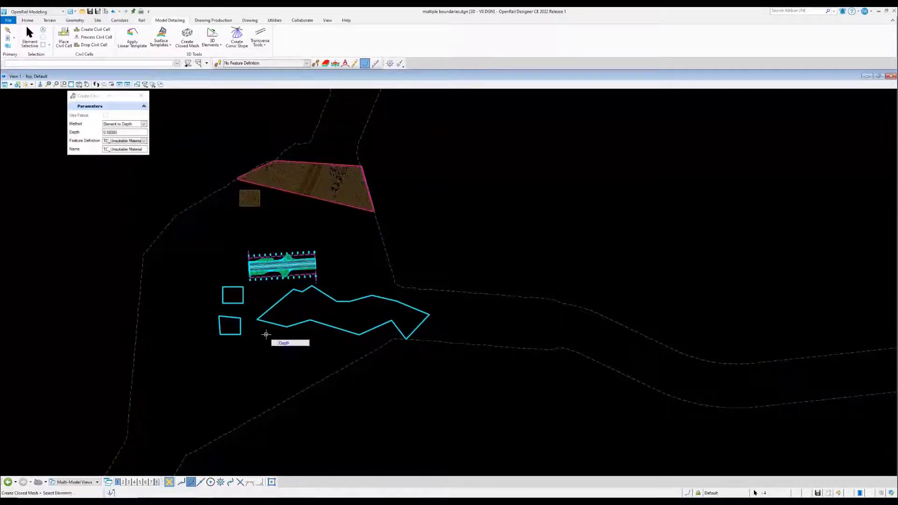
click(266, 334)
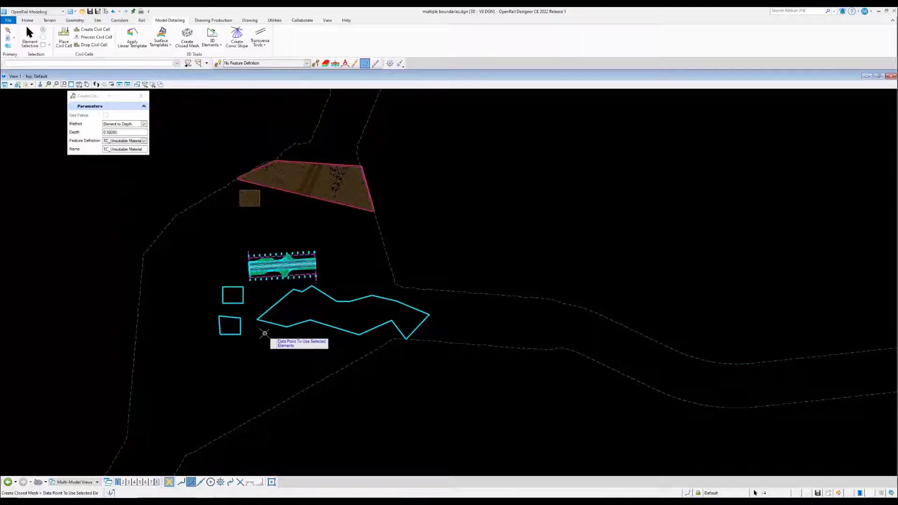
click(264, 333)
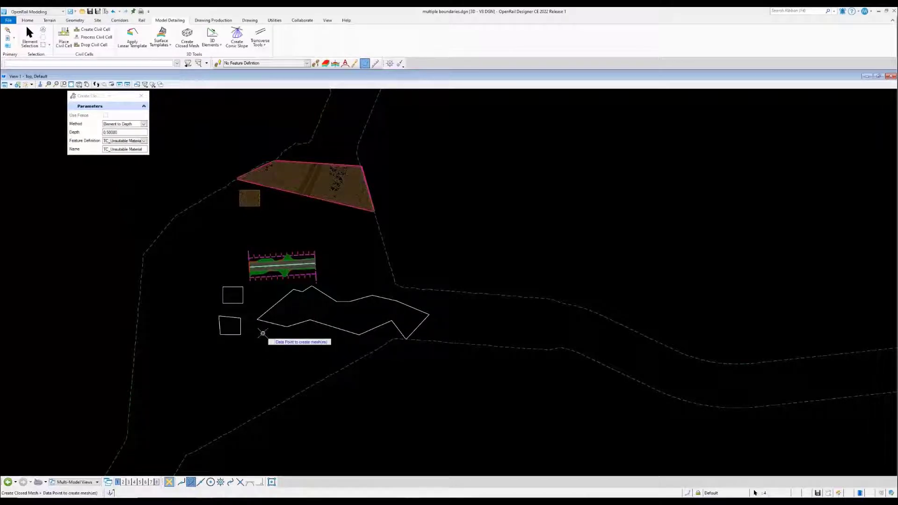
click(305, 305)
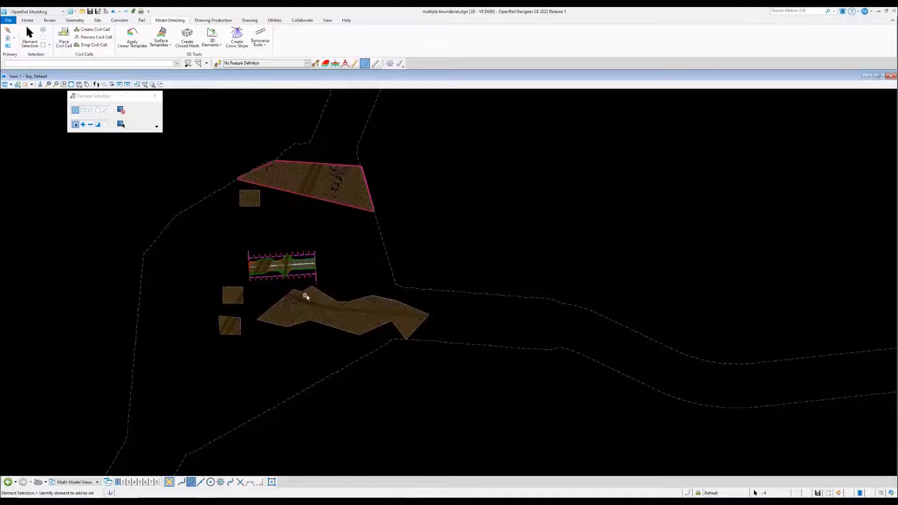
Step: Set up an Element to Element closed mesh with the right-hand lower aggregate layer in the cross section as top surface, using its lowest side
scroll(235, 306, up, 4)
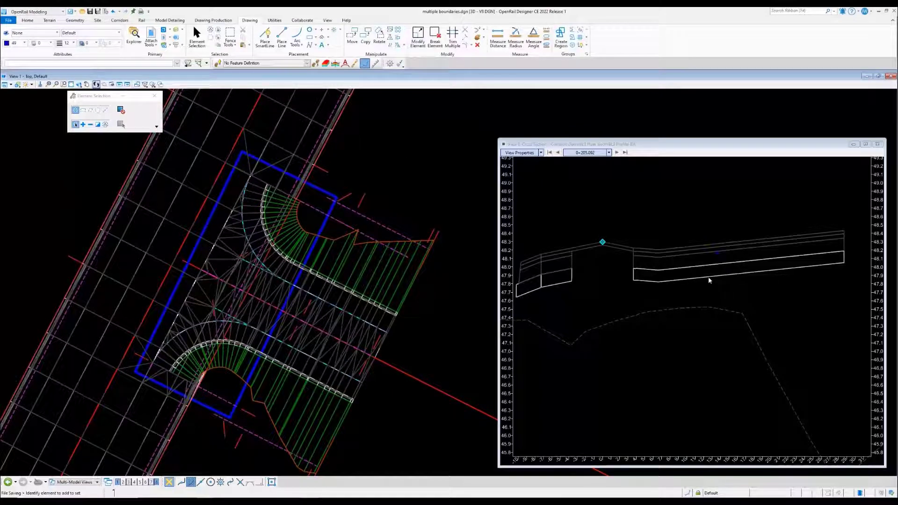
click(702, 281)
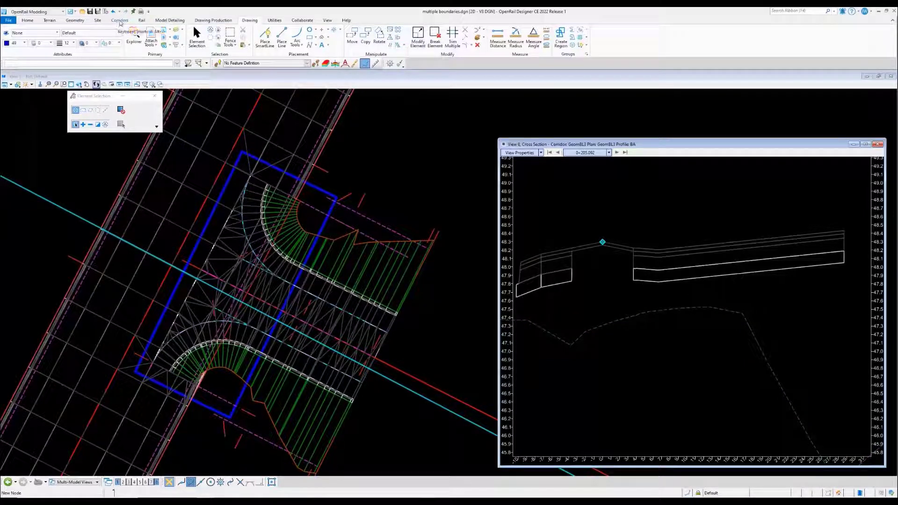
click(169, 20)
click(187, 38)
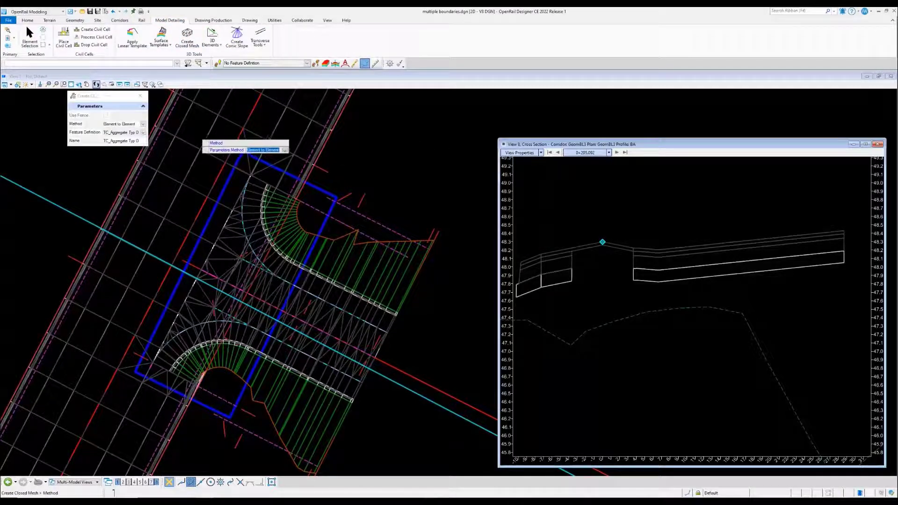
click(406, 177)
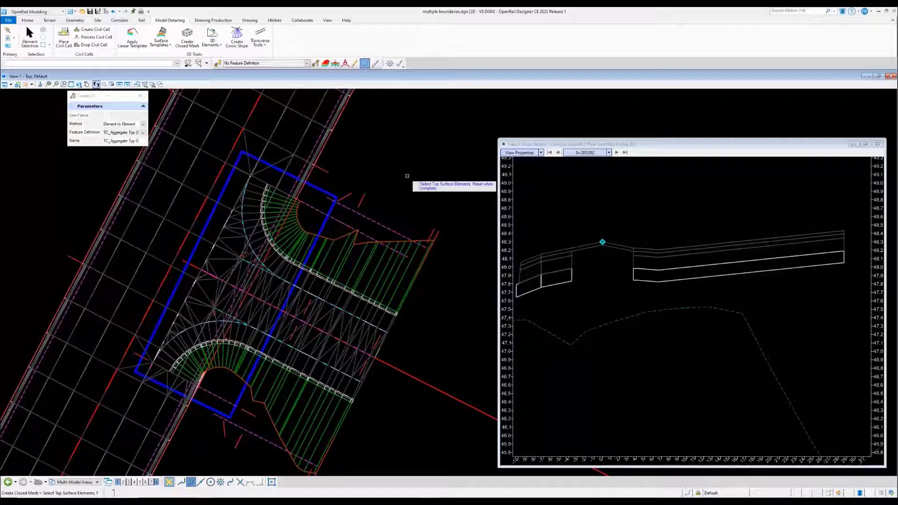
click(674, 280)
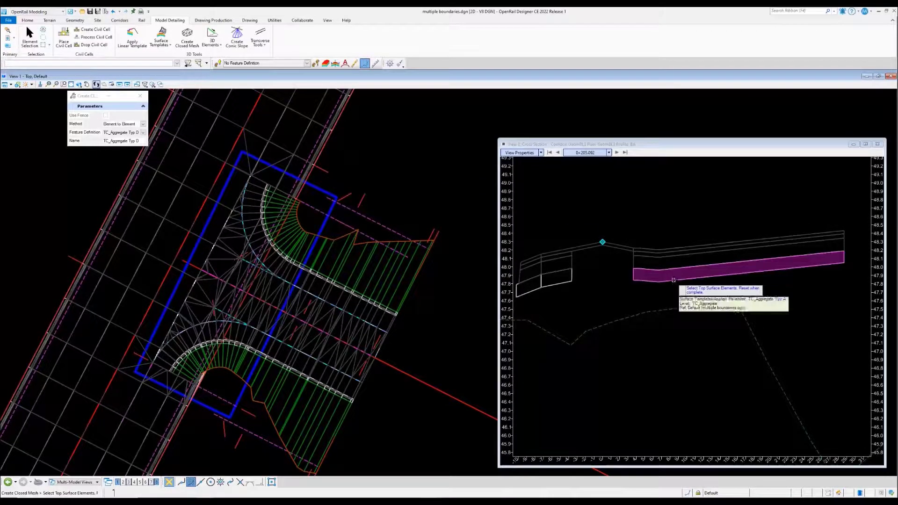
click(673, 280)
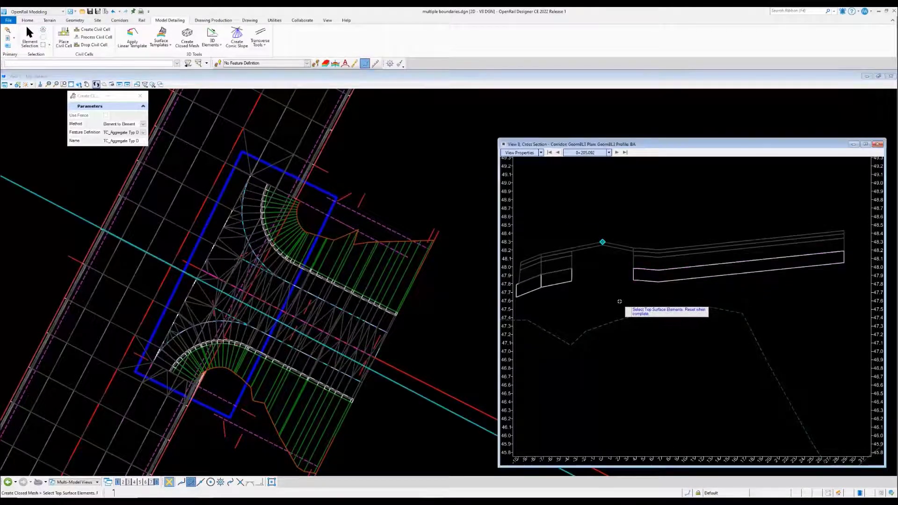
right_click(602, 286)
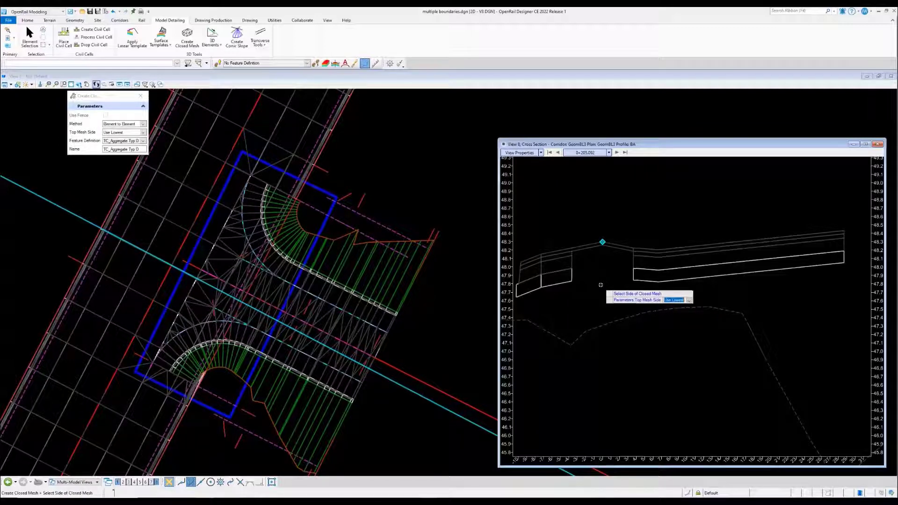
click(600, 285)
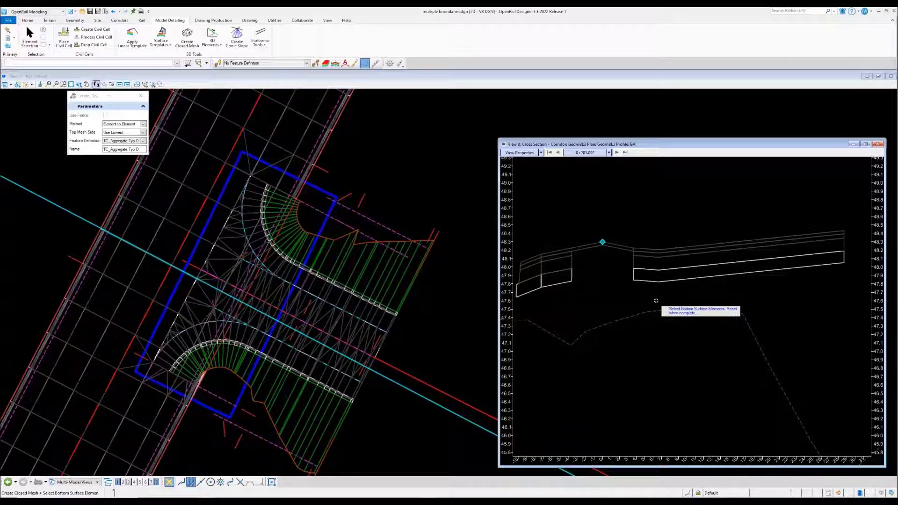
Step: Take the terrain as bottom surface, bound the mesh by the blue rectangle, create it as TC_Aggregate Typ D, and inspect it in cross section
right_click(656, 301)
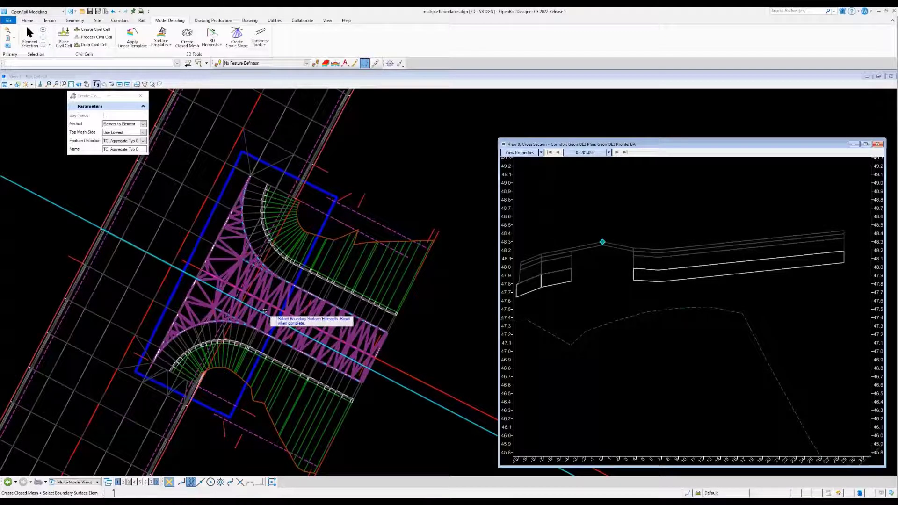
click(326, 220)
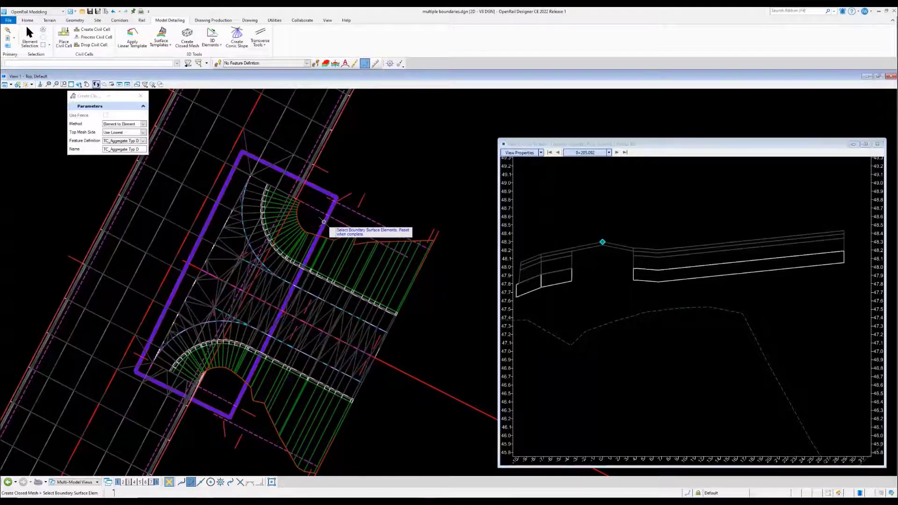
right_click(354, 152)
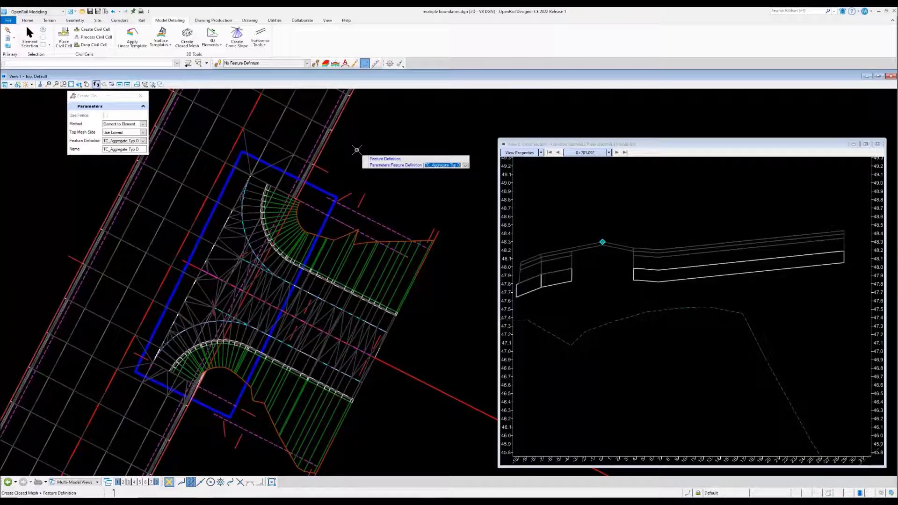
click(357, 150)
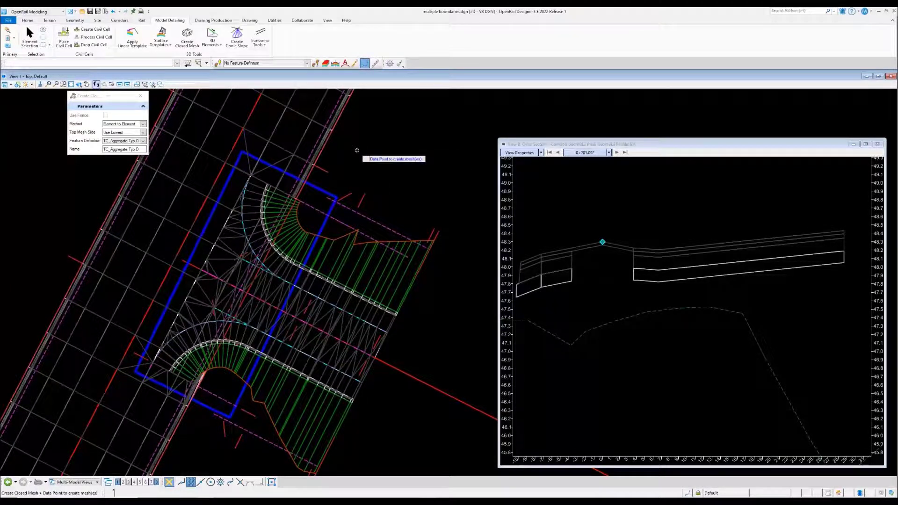
click(357, 150)
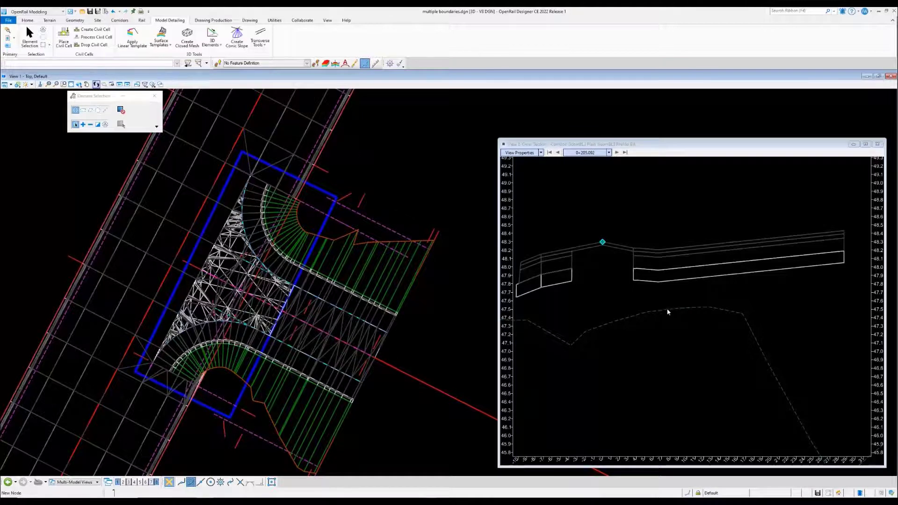
scroll(668, 312, down, 1)
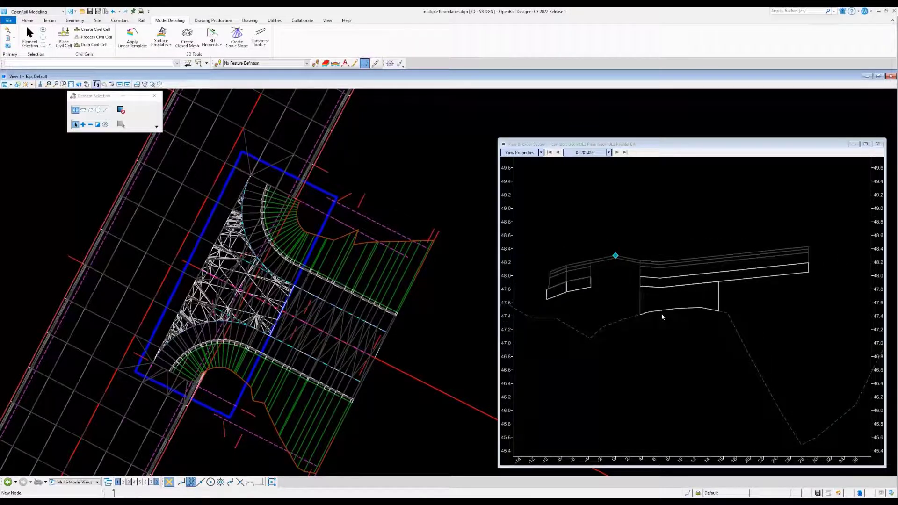
click(644, 295)
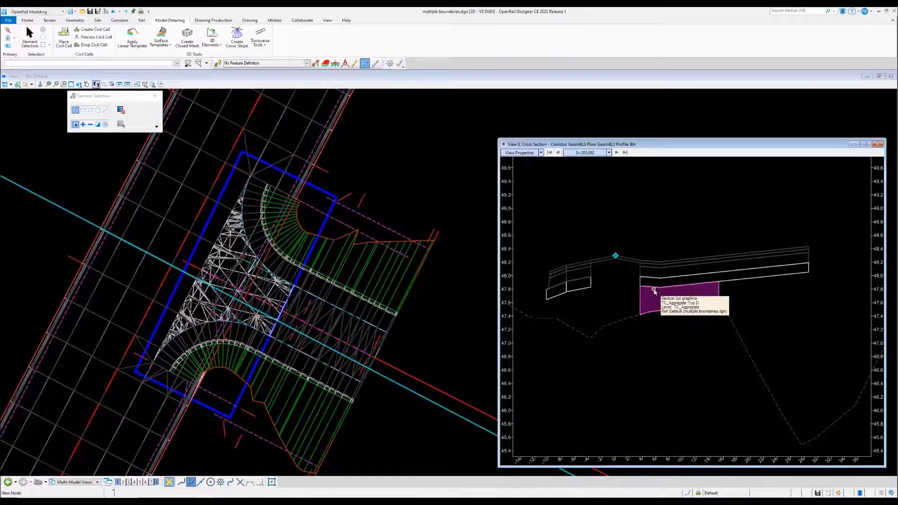